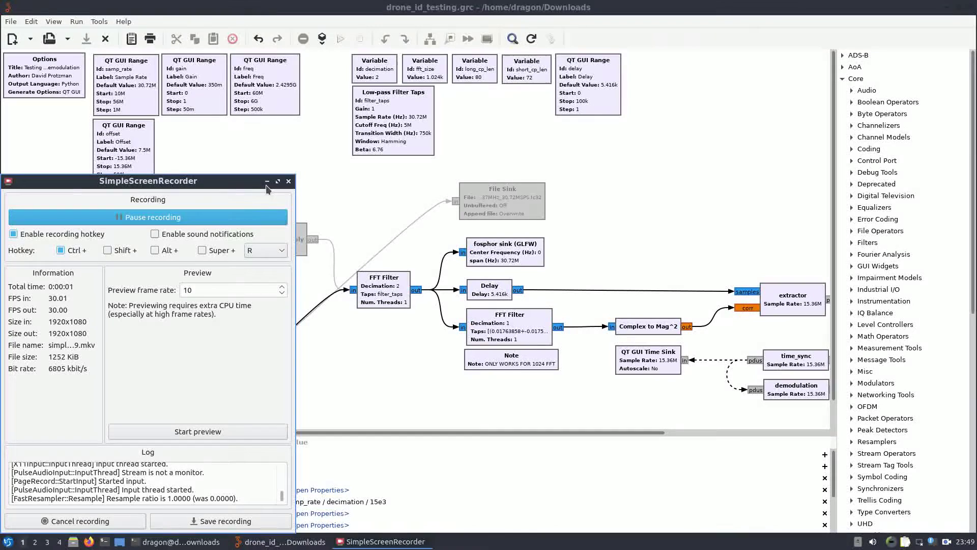
Minimize the SimpleScreenRecorder window to reveal the drone_id_testing.grc flow graph.
left_click(267, 181)
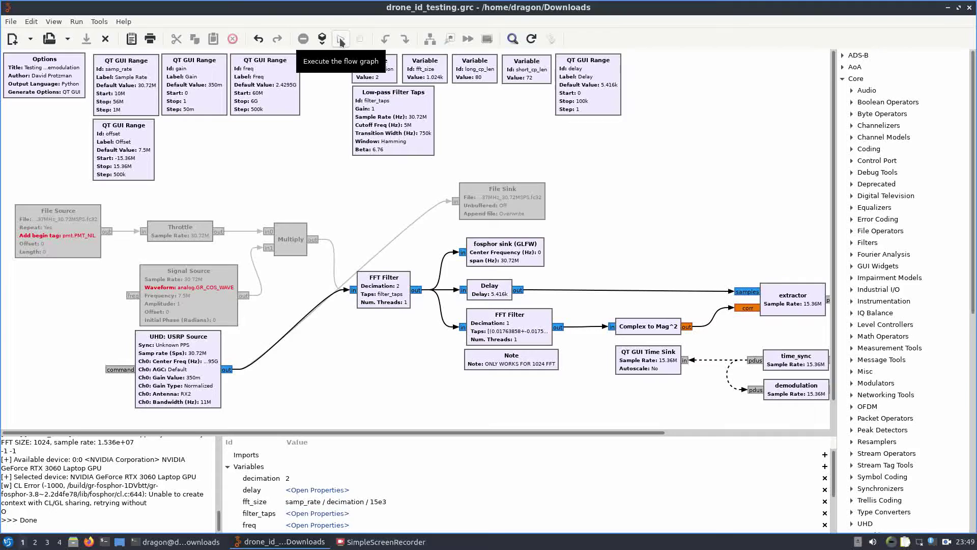
Run the flow graph and place the fosphor spectrum on the right half beside the controls.
left_click(341, 41)
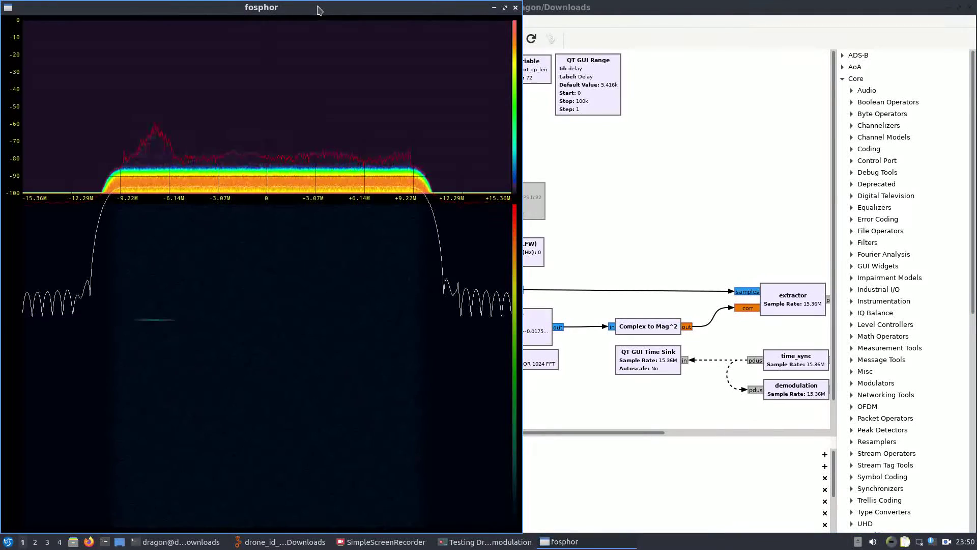
left_click_drag(320, 10, 754, 3)
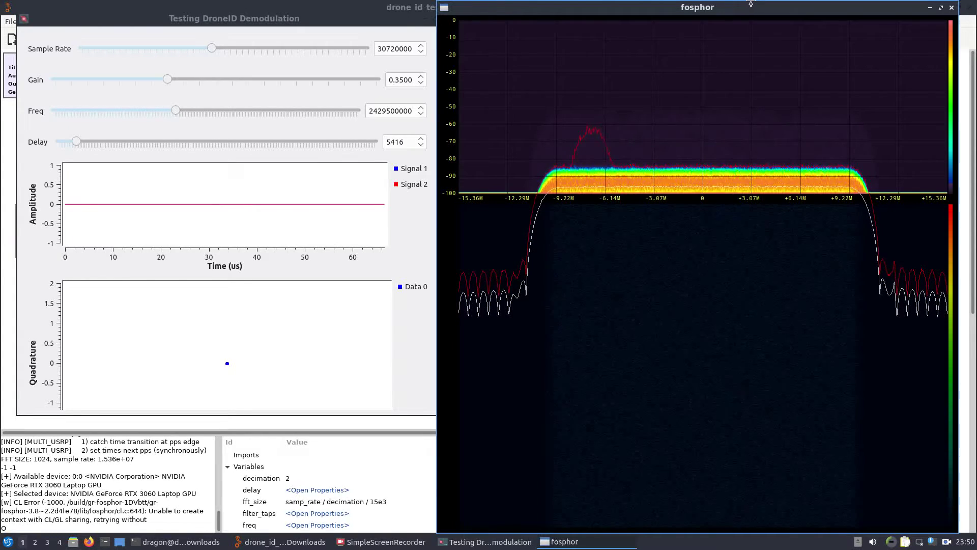
Nudge the Freq spin box up and down in 500 kHz steps around 2.43 GHz.
left_click(421, 109)
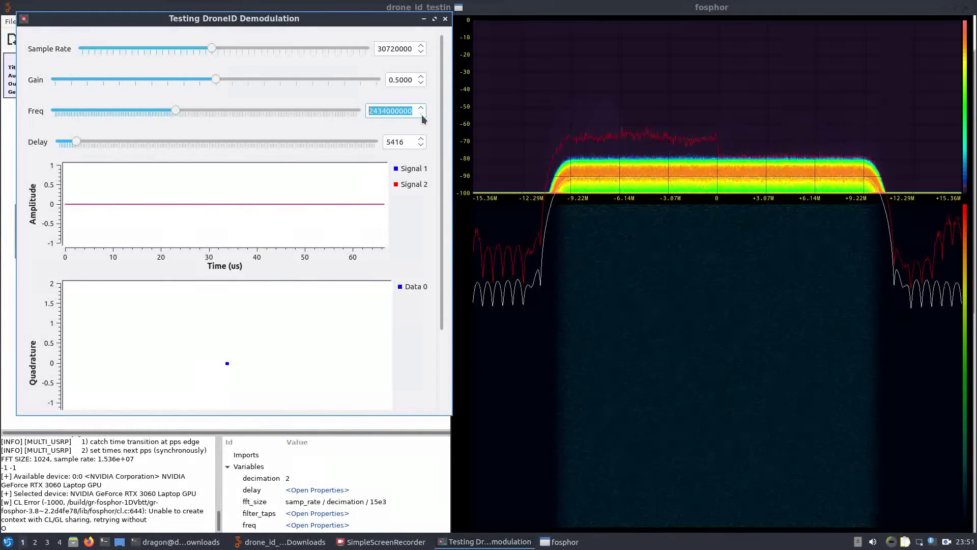
left_click(423, 109)
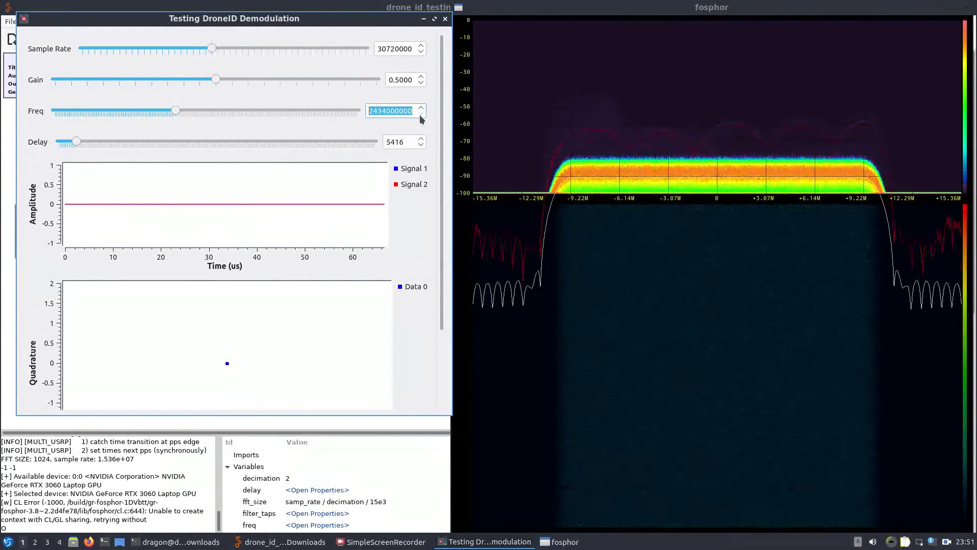
double_click(421, 115)
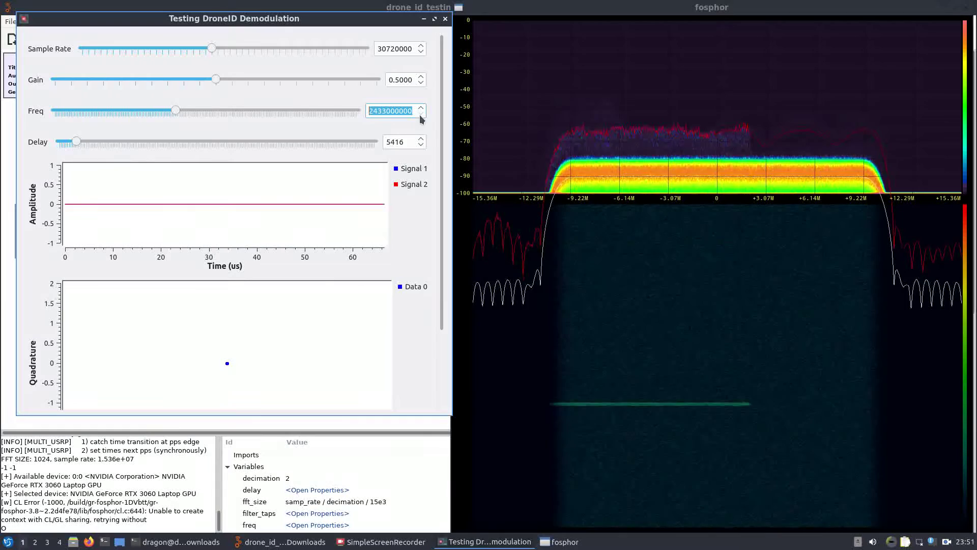
left_click(420, 116)
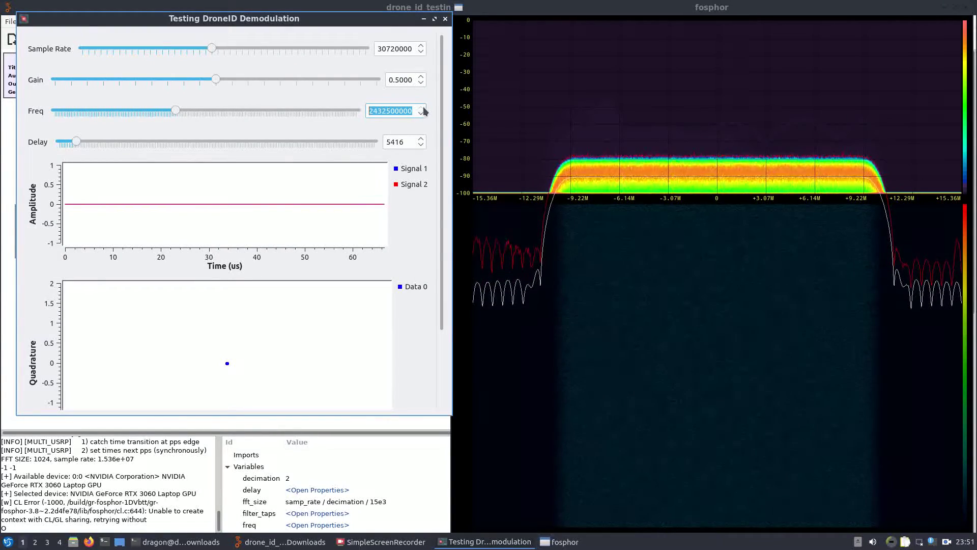
left_click(421, 108)
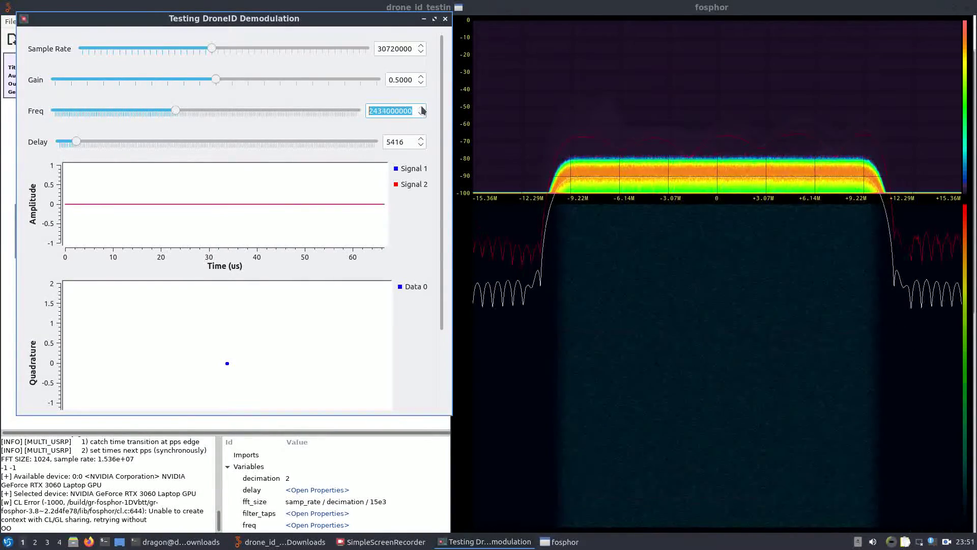
double_click(421, 117)
double_click(421, 116)
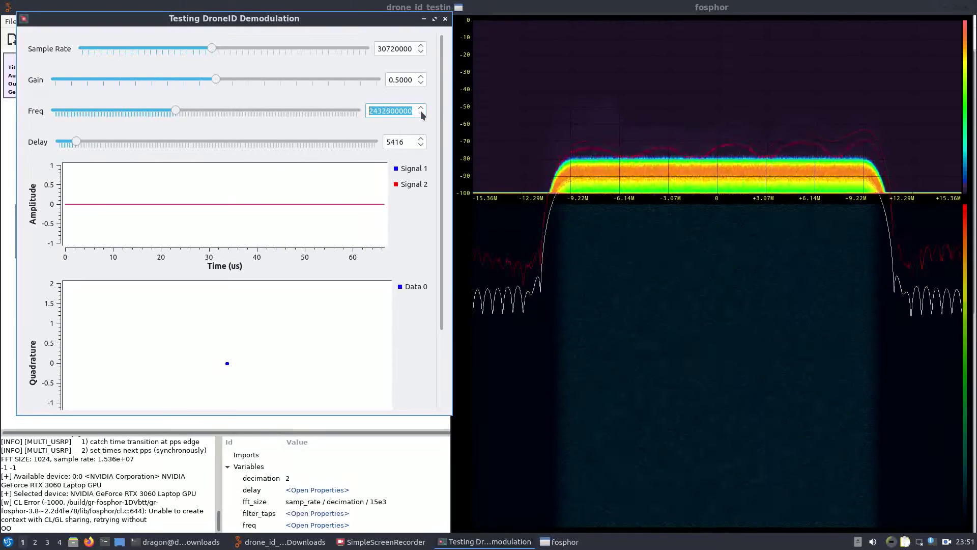
left_click(421, 116)
left_click(421, 116)
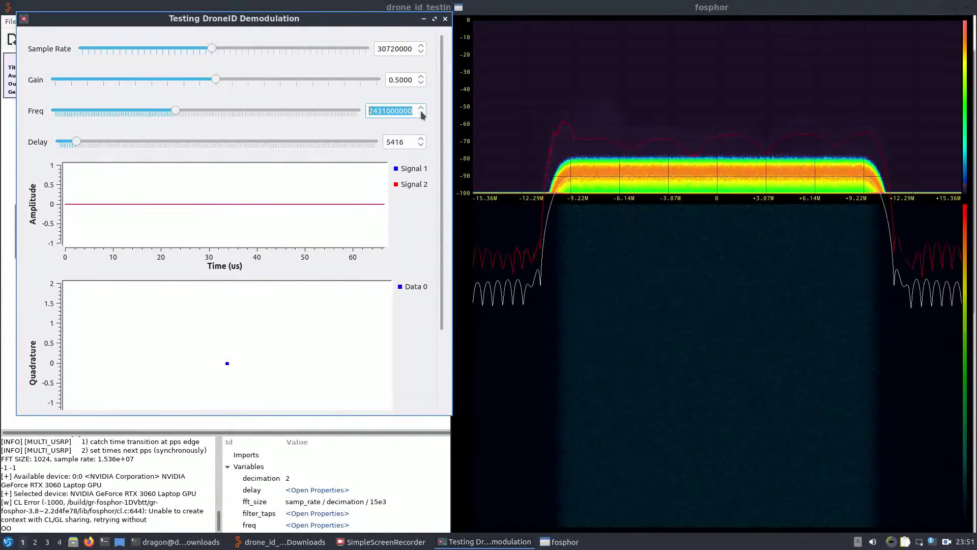
left_click(422, 116)
left_click(421, 116)
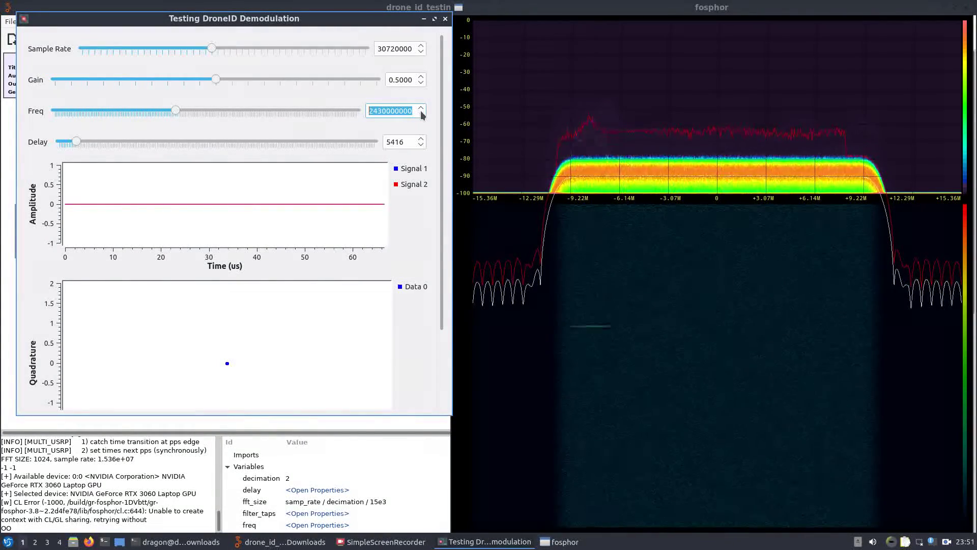
left_click(422, 116)
left_click(422, 116)
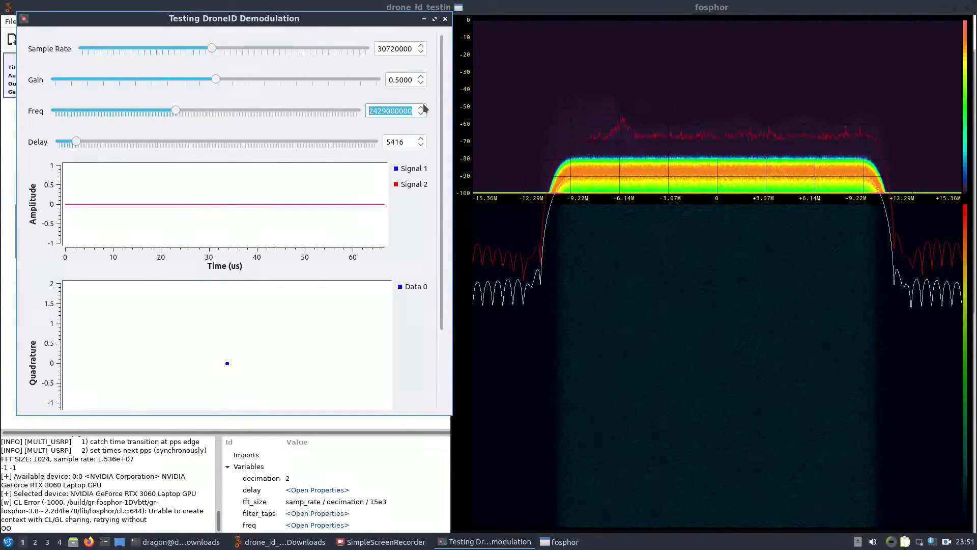
Stop the graph, enable the disabled File Sink block via right-click, and execute again.
left_click(445, 19)
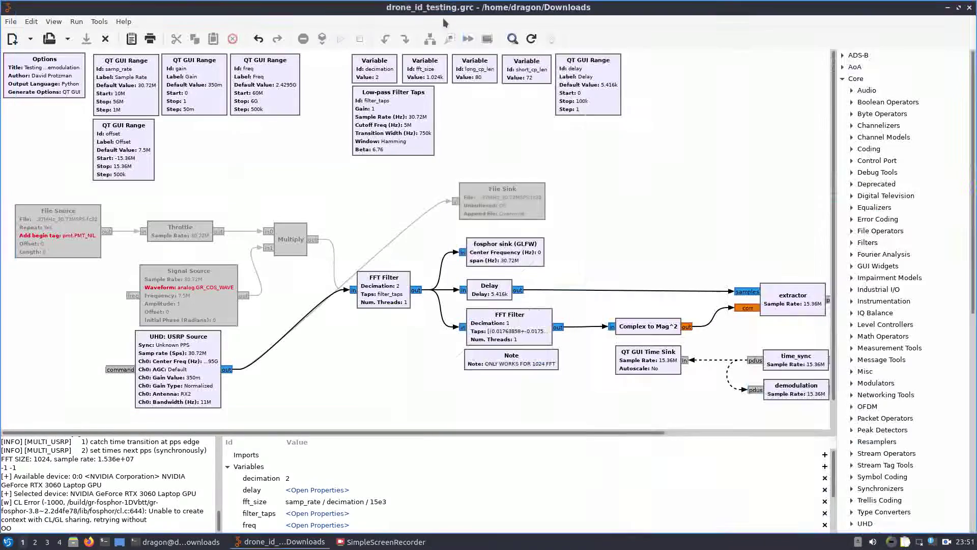
left_click(491, 198)
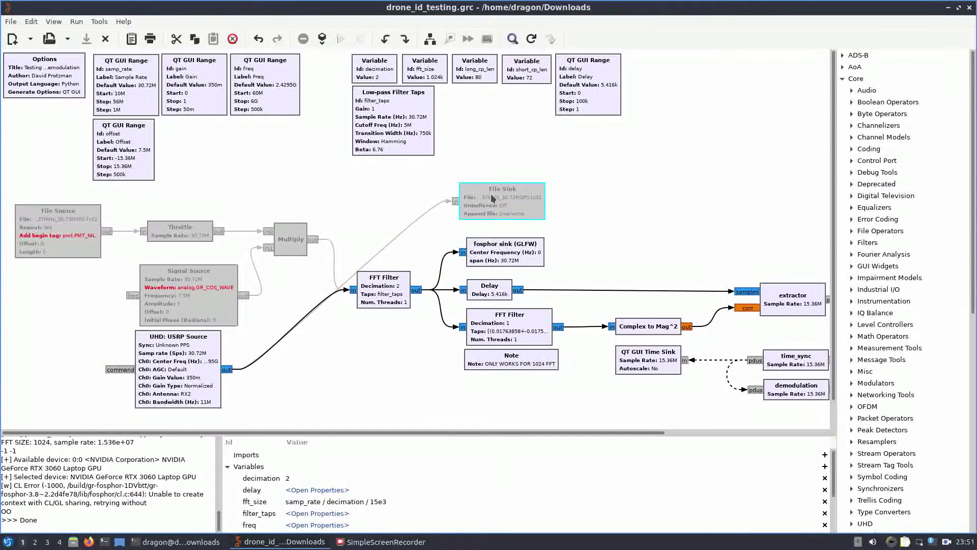
right_click(492, 198)
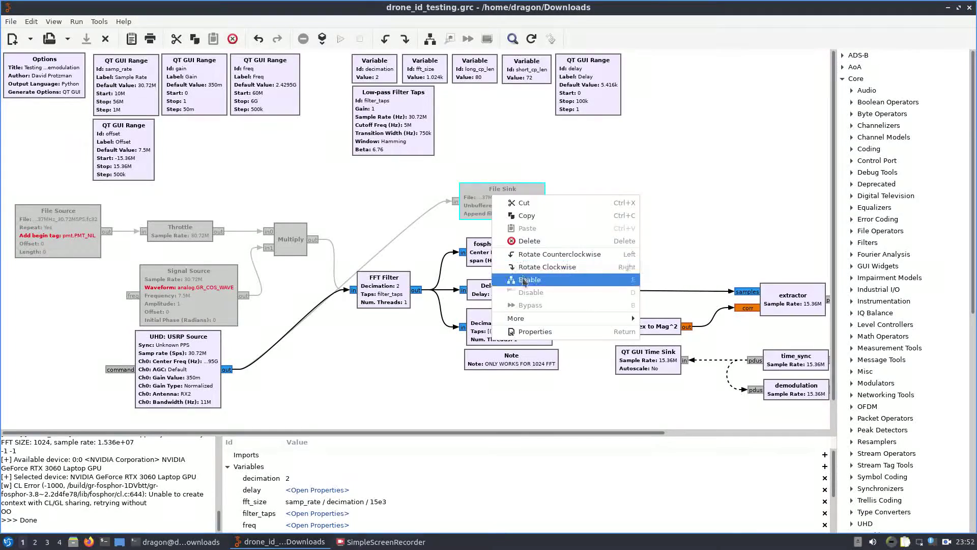
left_click(524, 280)
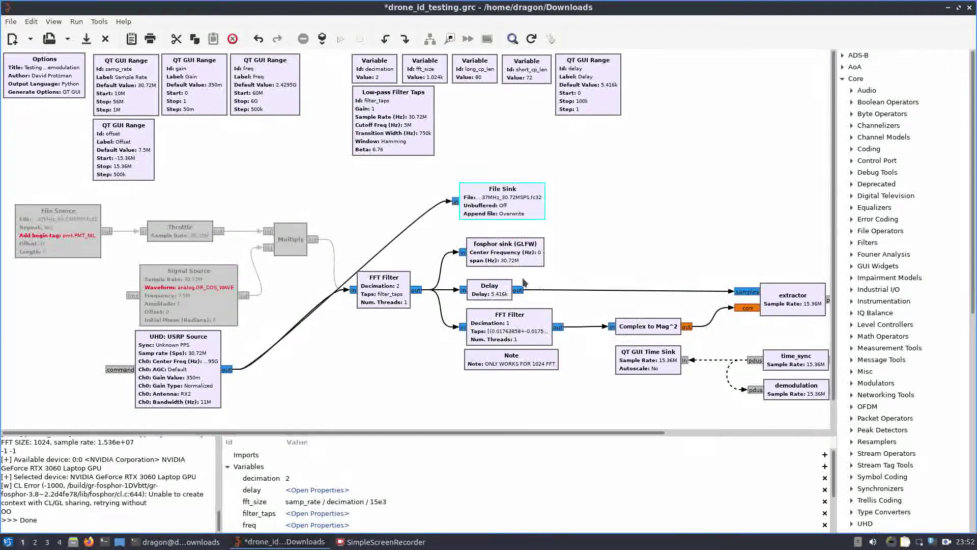
left_click(341, 39)
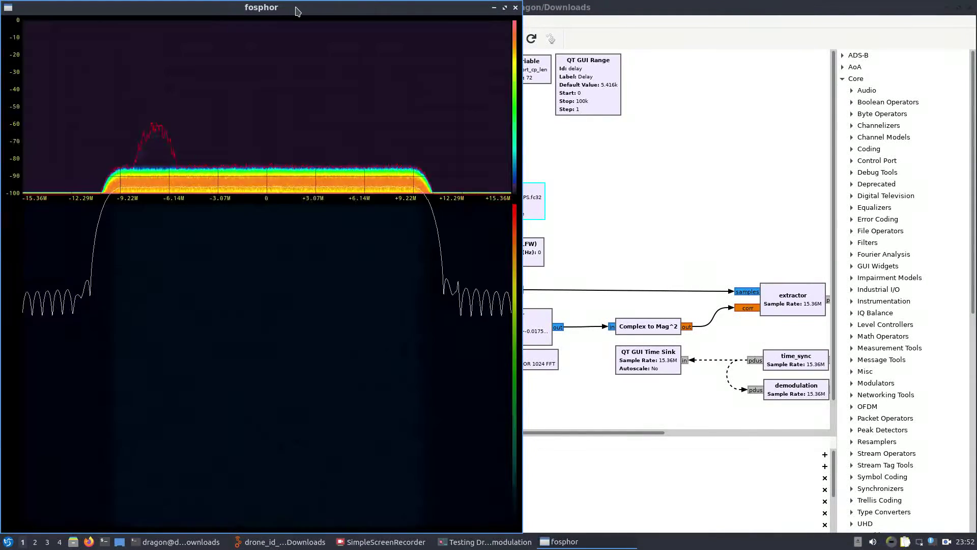
left_click_drag(298, 12, 750, 28)
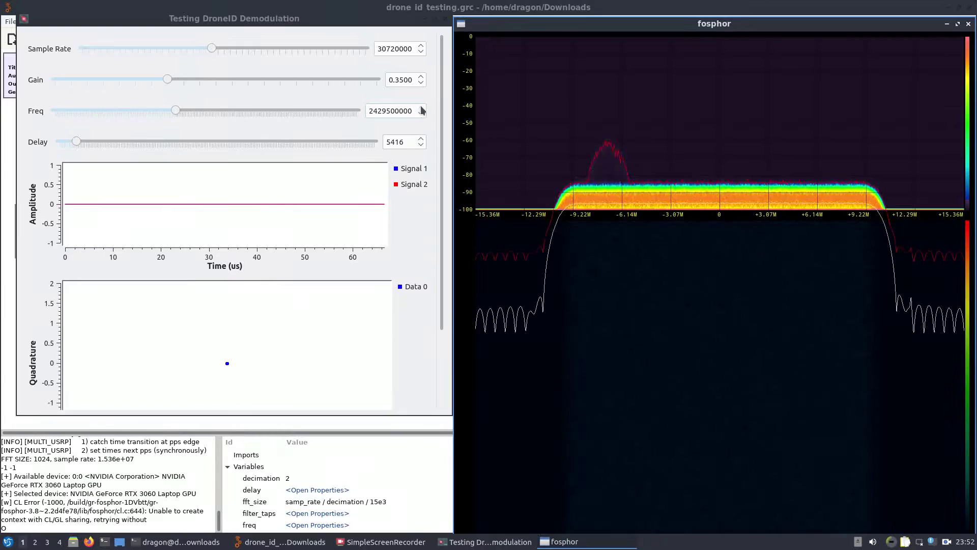
left_click(421, 108)
left_click(421, 108)
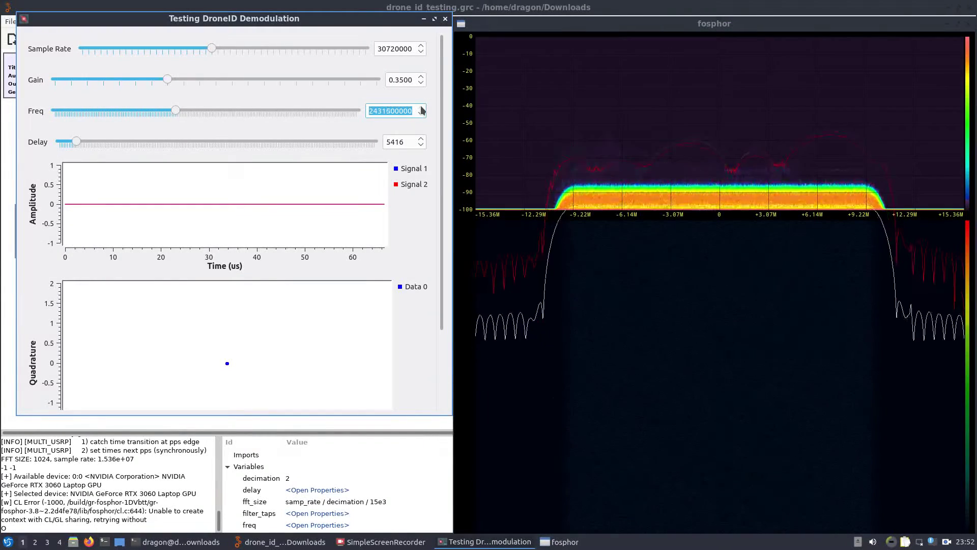
left_click(422, 108)
left_click(422, 107)
left_click(422, 108)
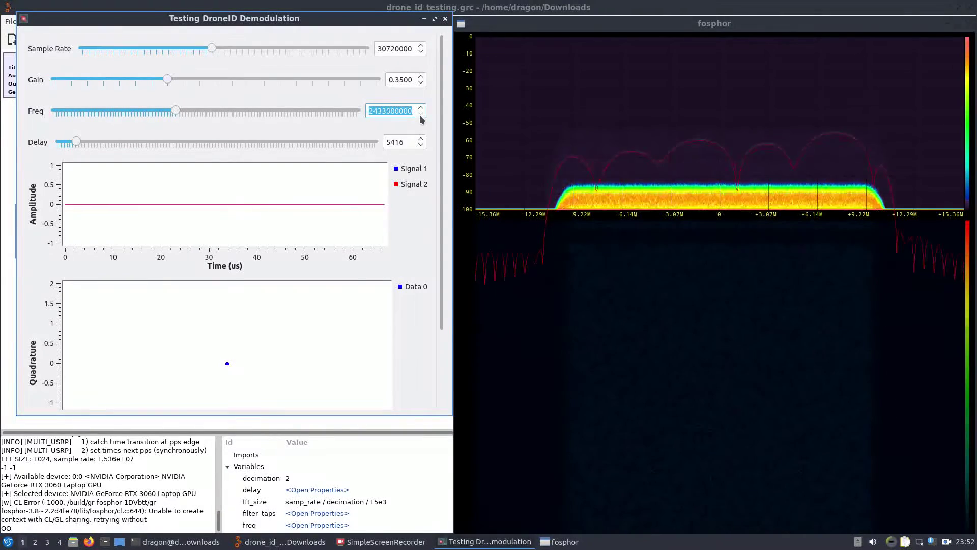
left_click(421, 115)
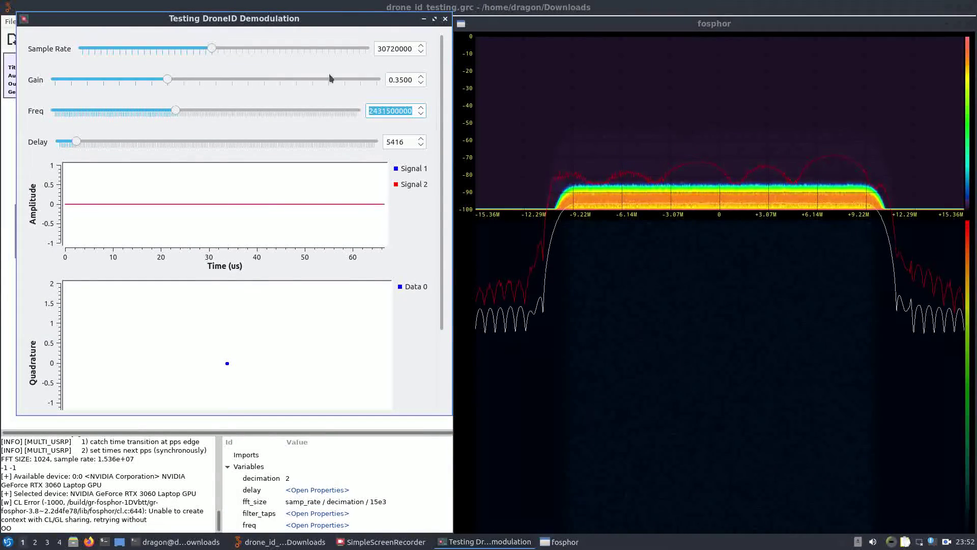
scroll(422, 79, "up", 3)
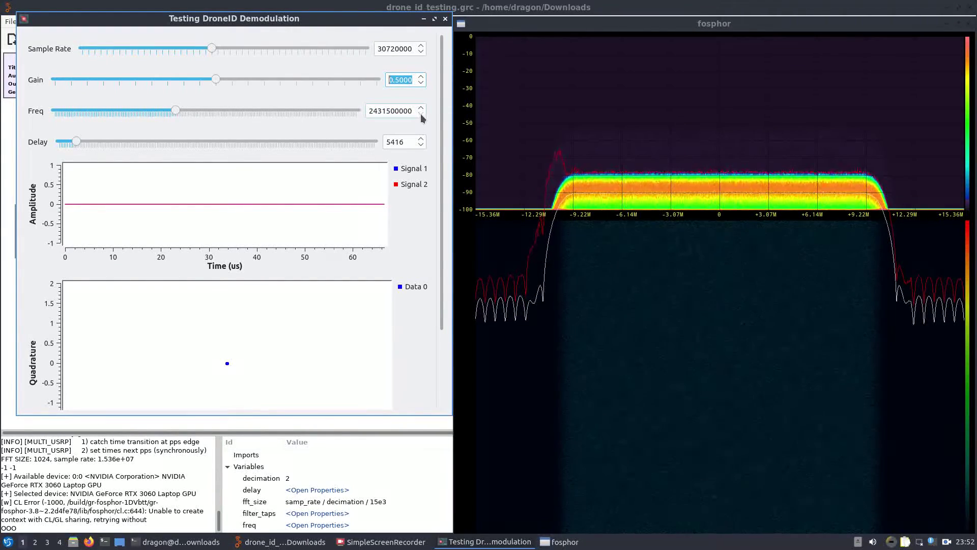
scroll(422, 116, "down", 3)
scroll(422, 116, "down", 4)
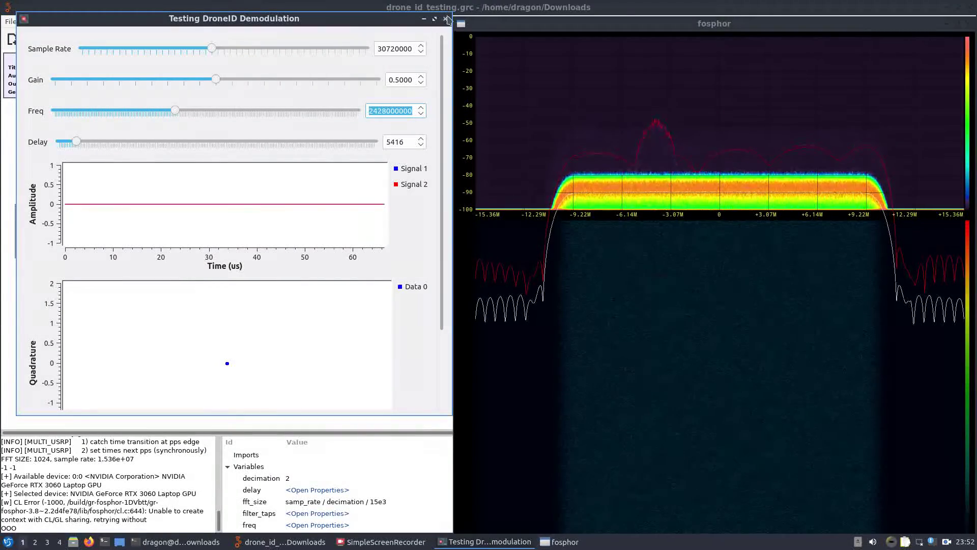
Stop and relaunch the flow graph, then put the fosphor window on the right half.
left_click(445, 18)
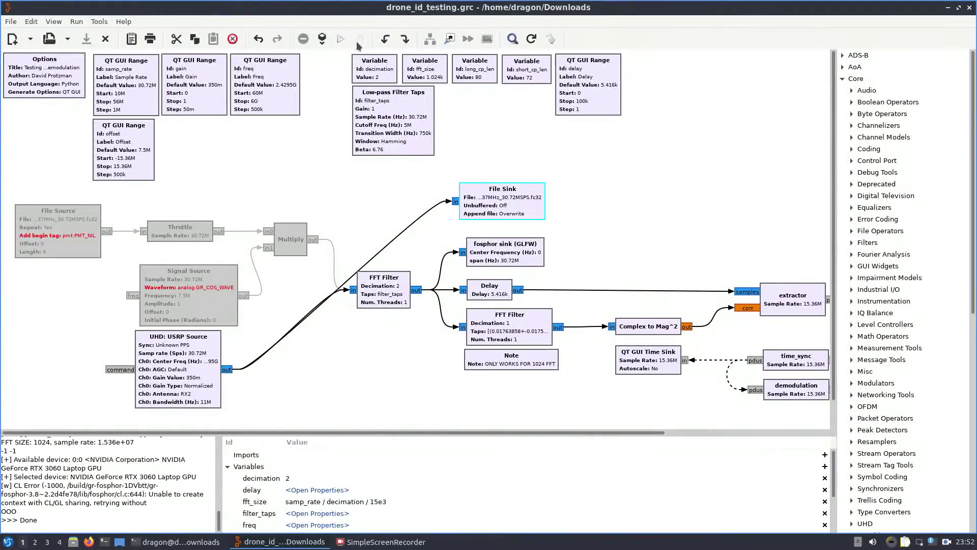
left_click(340, 41)
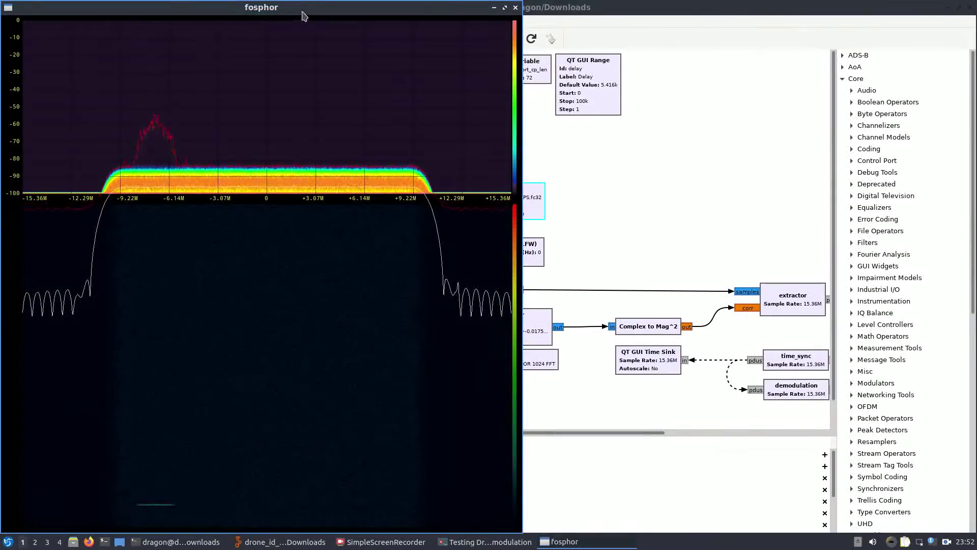
left_click_drag(302, 17, 752, 30)
left_click(422, 77)
left_click(422, 78)
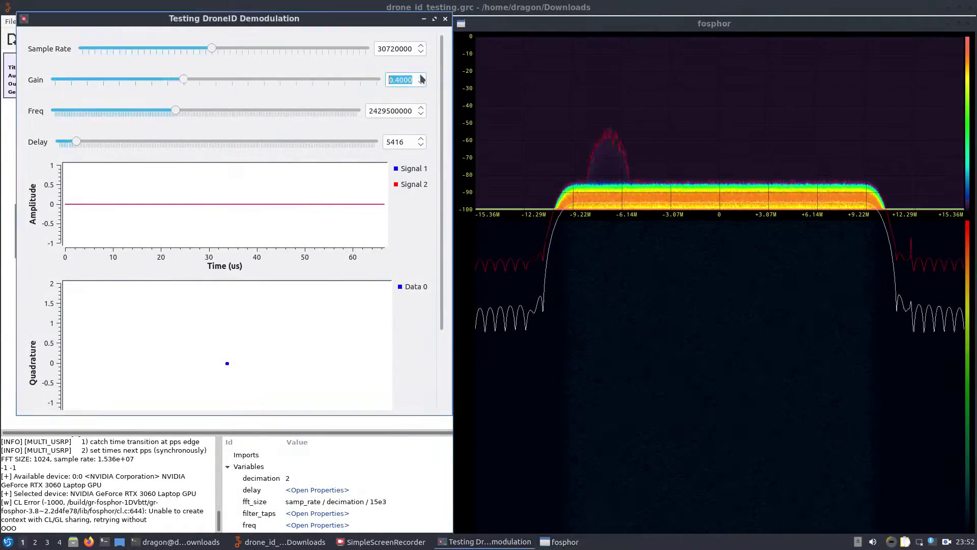
left_click(422, 77)
left_click(422, 78)
left_click(422, 115)
left_click(421, 115)
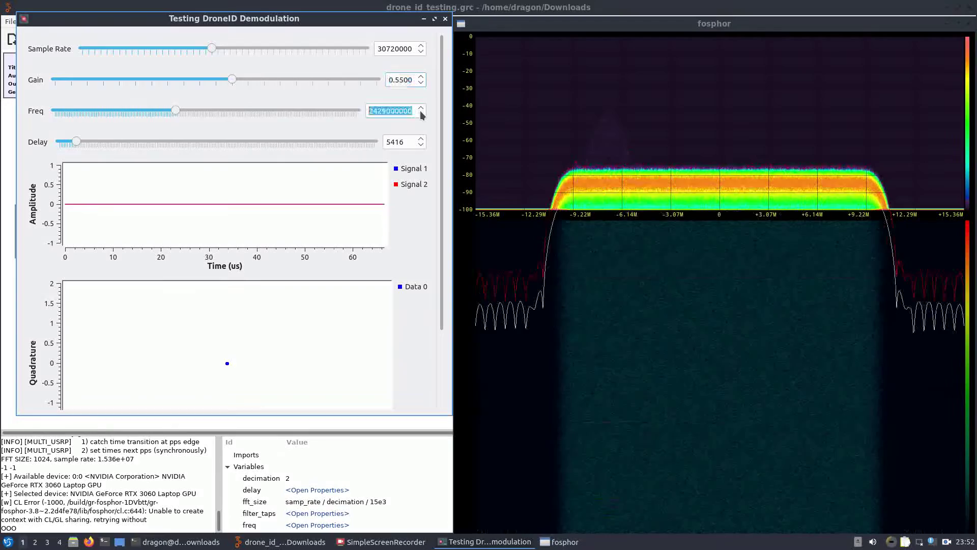
left_click(422, 114)
left_click(422, 115)
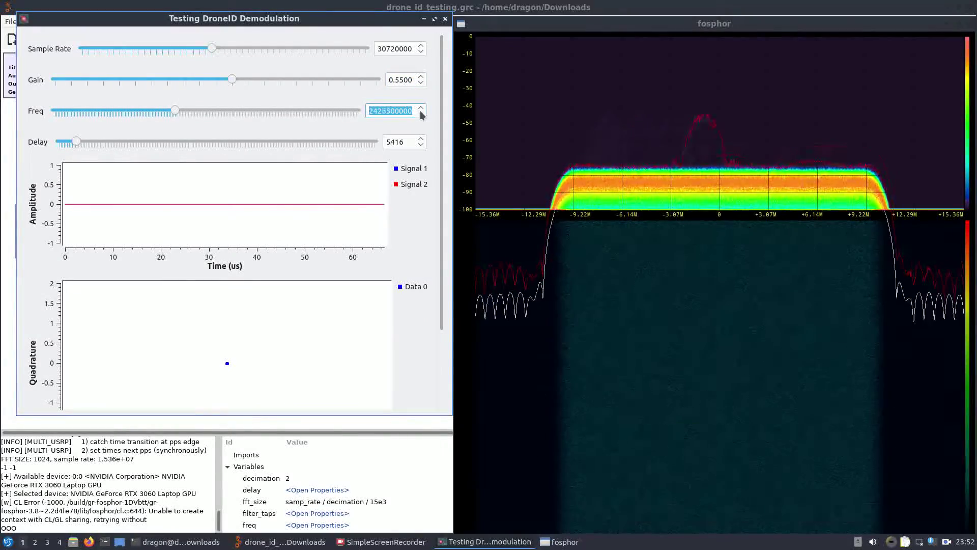
left_click(422, 115)
left_click(422, 114)
left_click(422, 114)
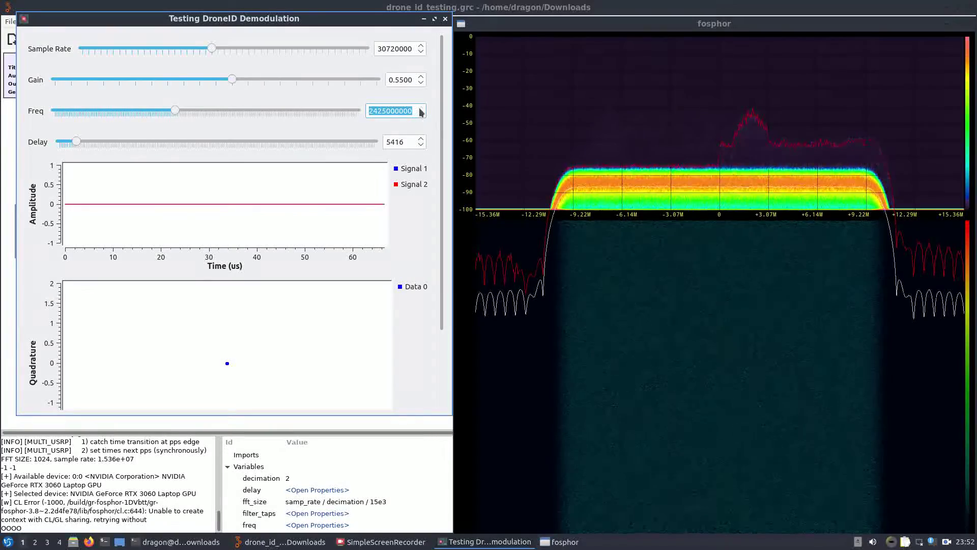
left_click(421, 112)
left_click(422, 112)
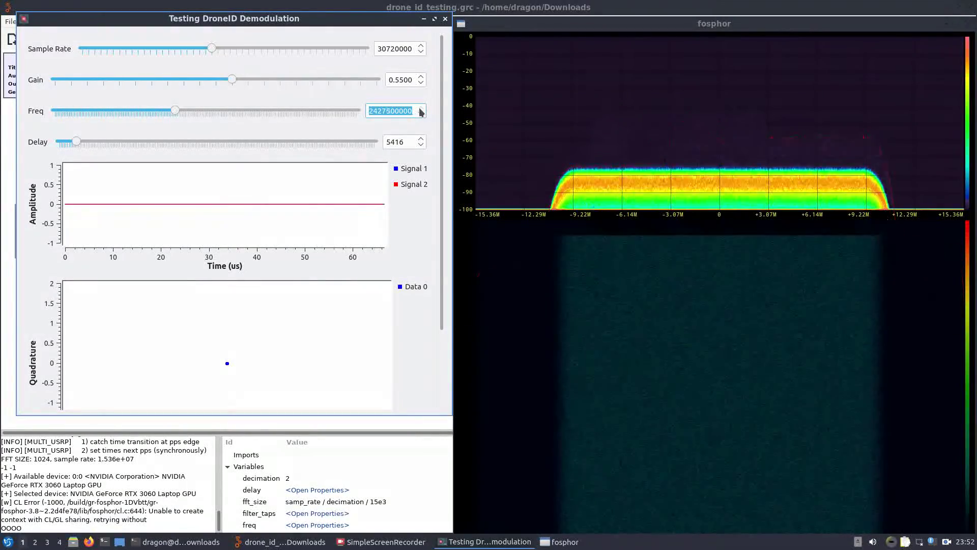
left_click(422, 112)
left_click(421, 112)
left_click(421, 112)
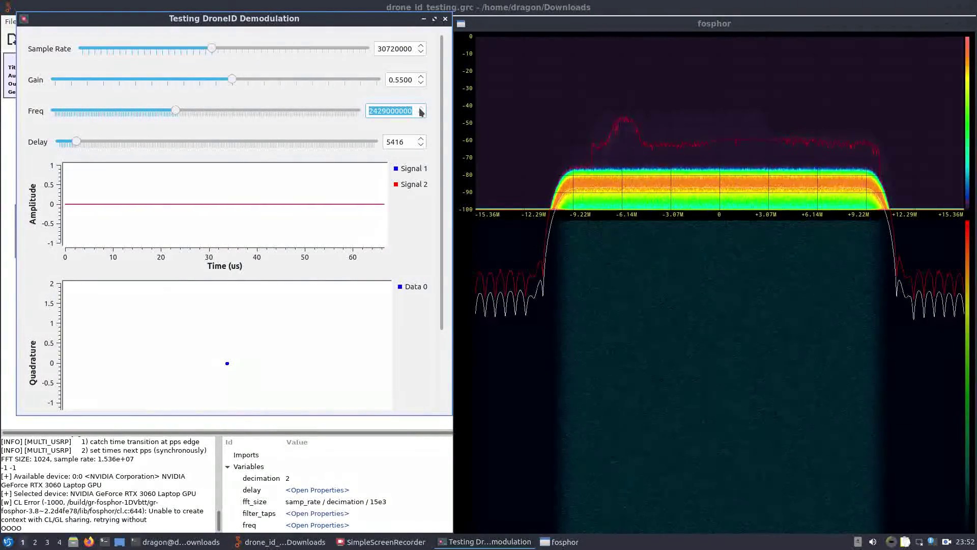
left_click(421, 112)
left_click(421, 112)
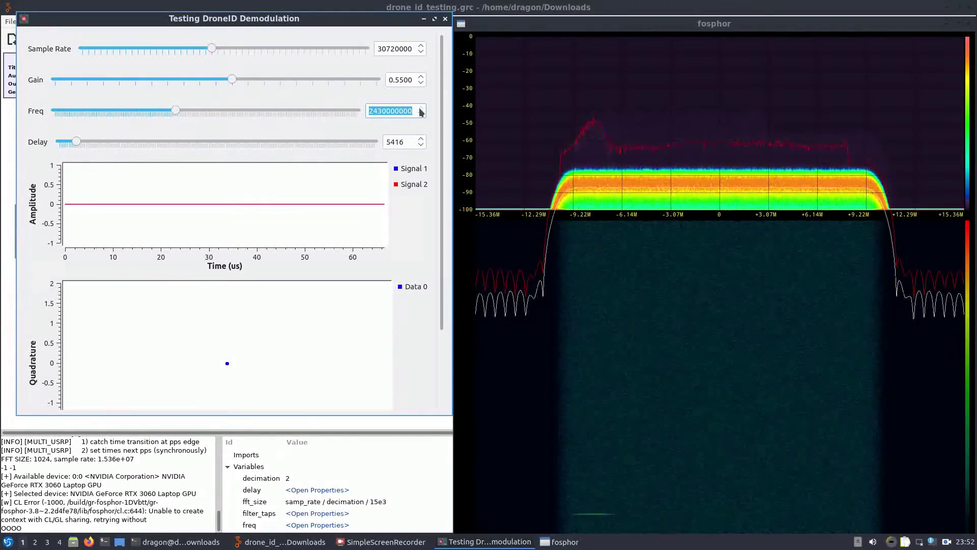
left_click(422, 117)
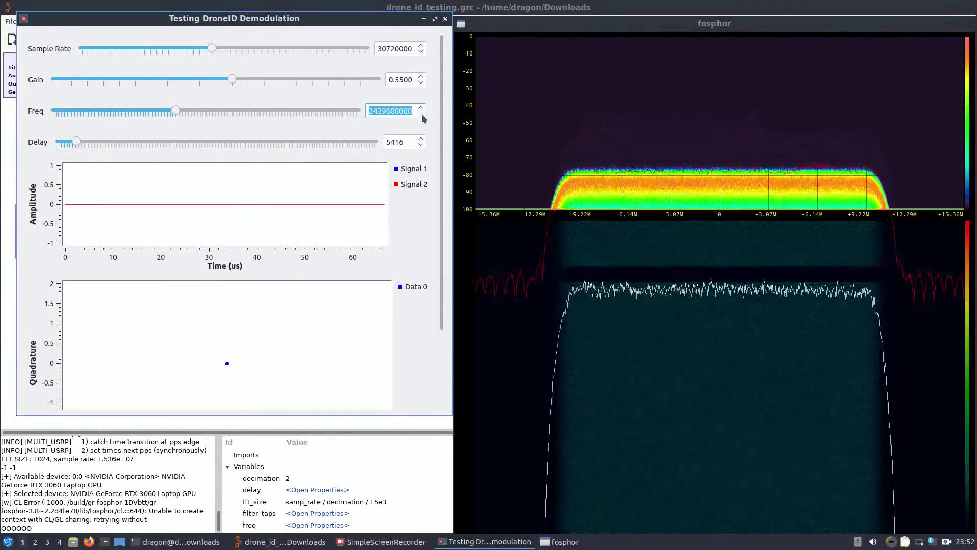
left_click(421, 77)
left_click(421, 77)
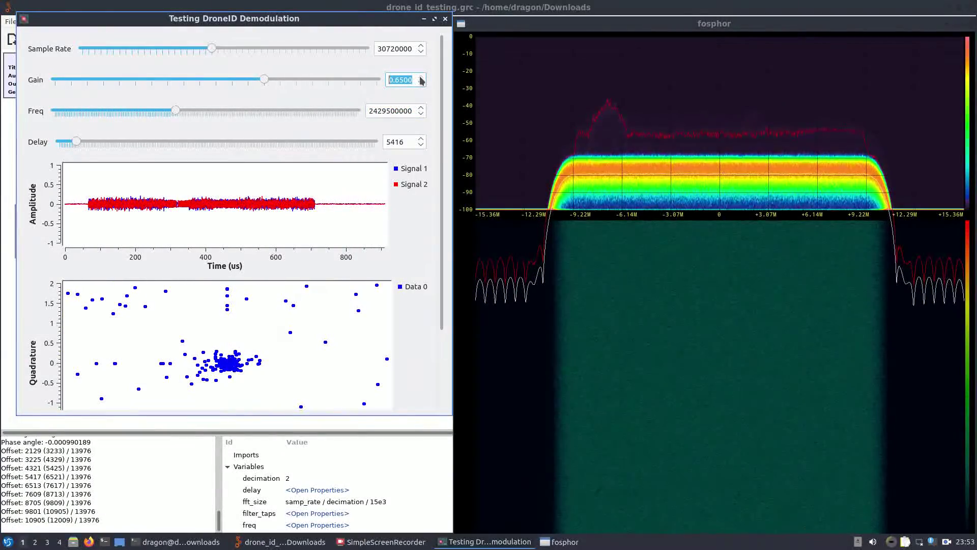
left_click(421, 116)
left_click(421, 115)
left_click(421, 115)
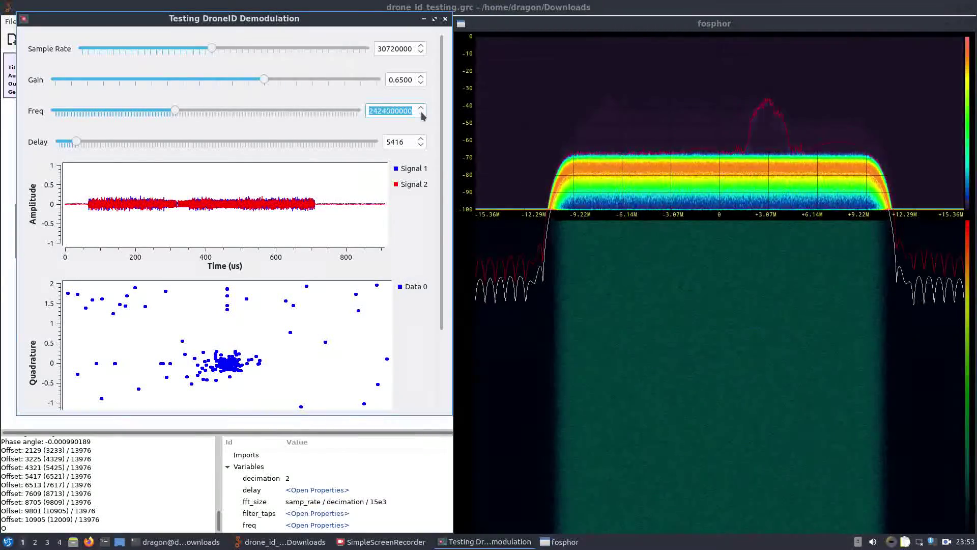
left_click(421, 115)
left_click(421, 116)
left_click(422, 116)
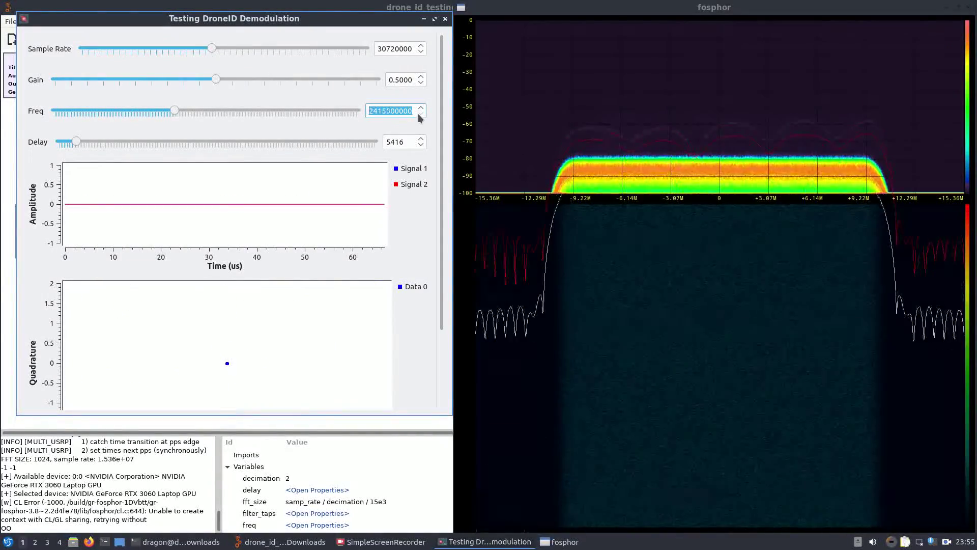
left_click(420, 116)
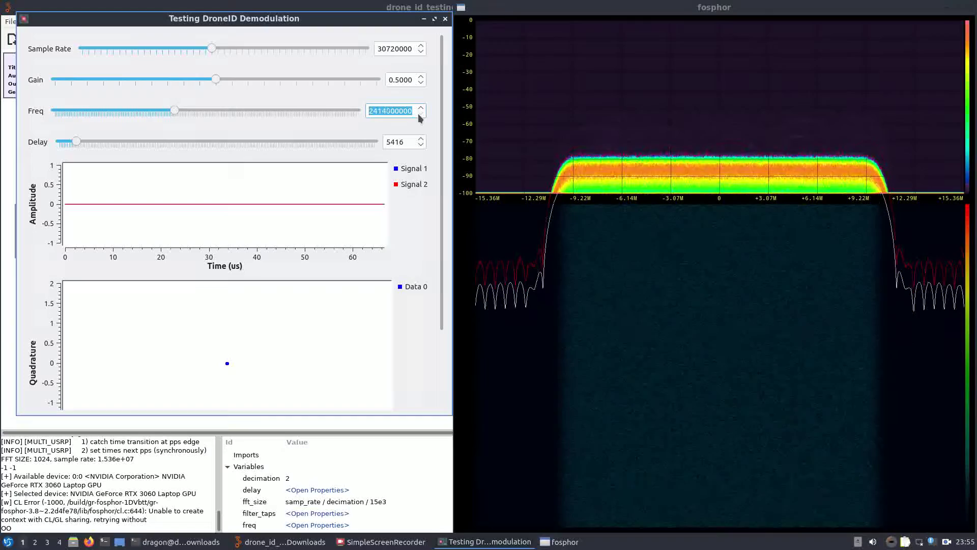
Stop and rerun the flow graph, moving the fosphor spectrum to the right half.
left_click(447, 19)
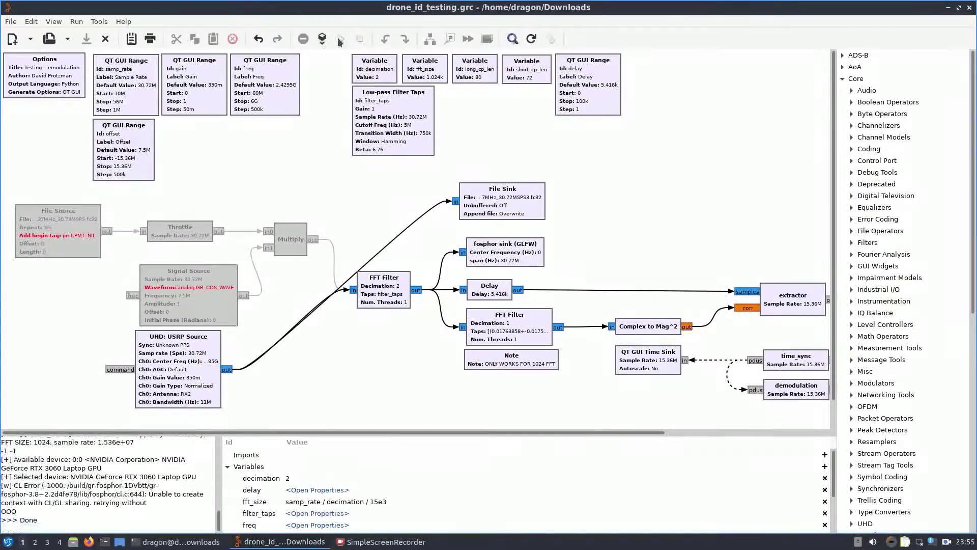
left_click(340, 43)
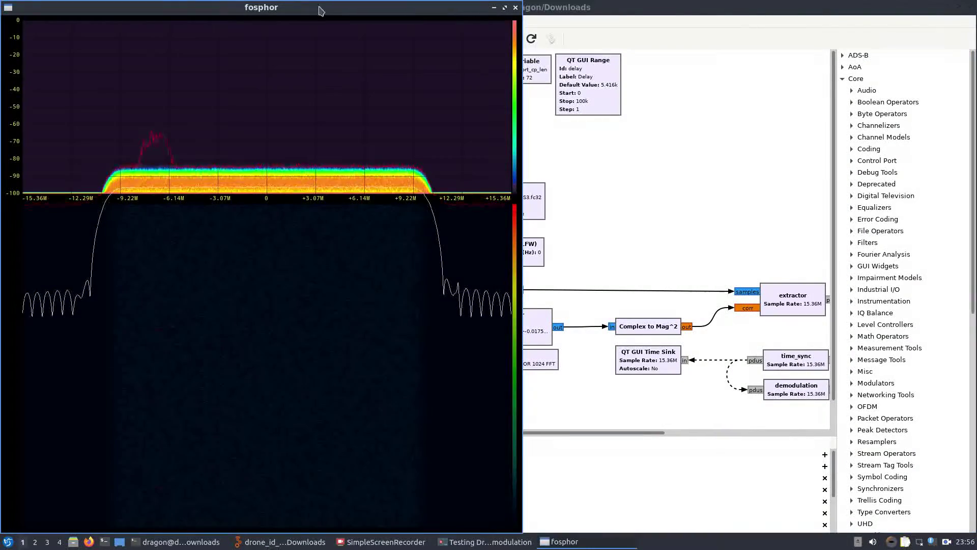
left_click_drag(327, 16, 770, 15)
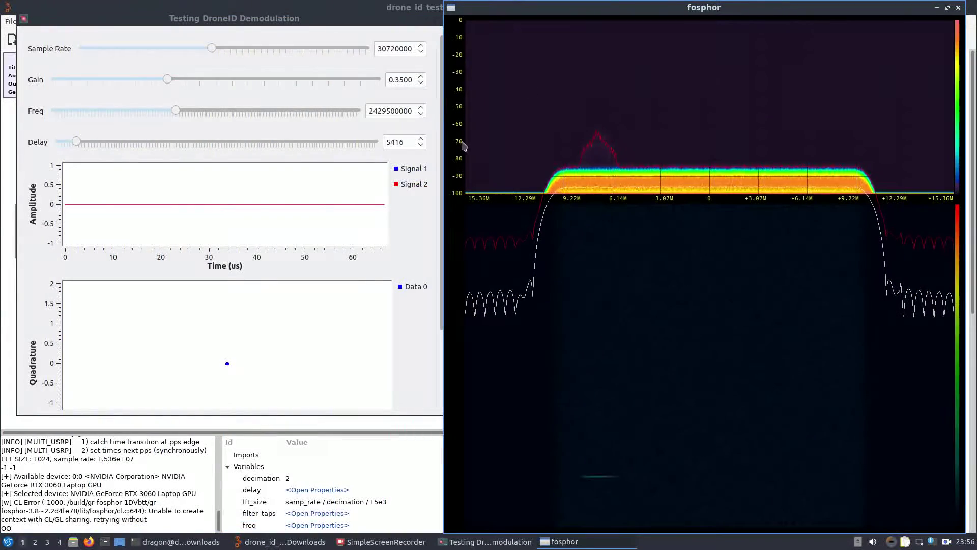
left_click(421, 77)
scroll(421, 79, "up", 3)
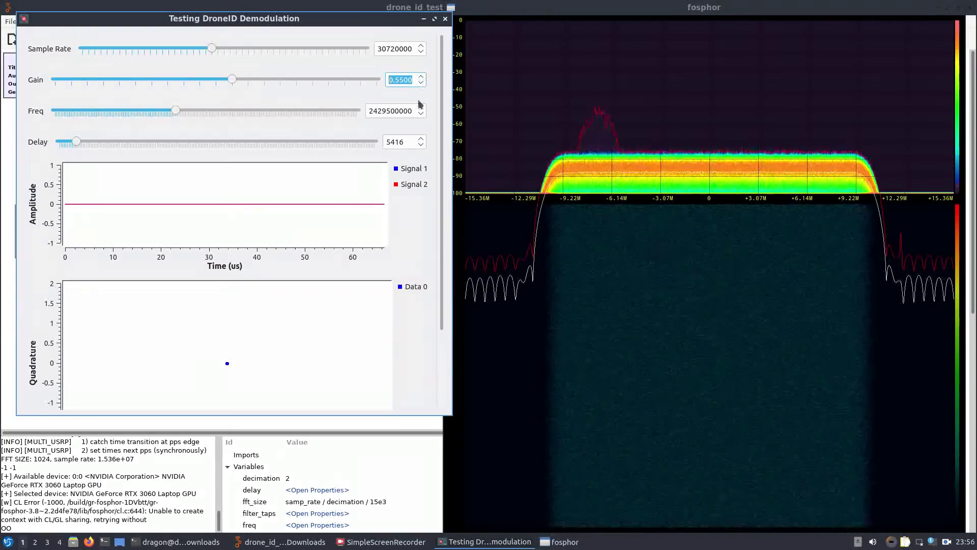
scroll(422, 111, "up", 1)
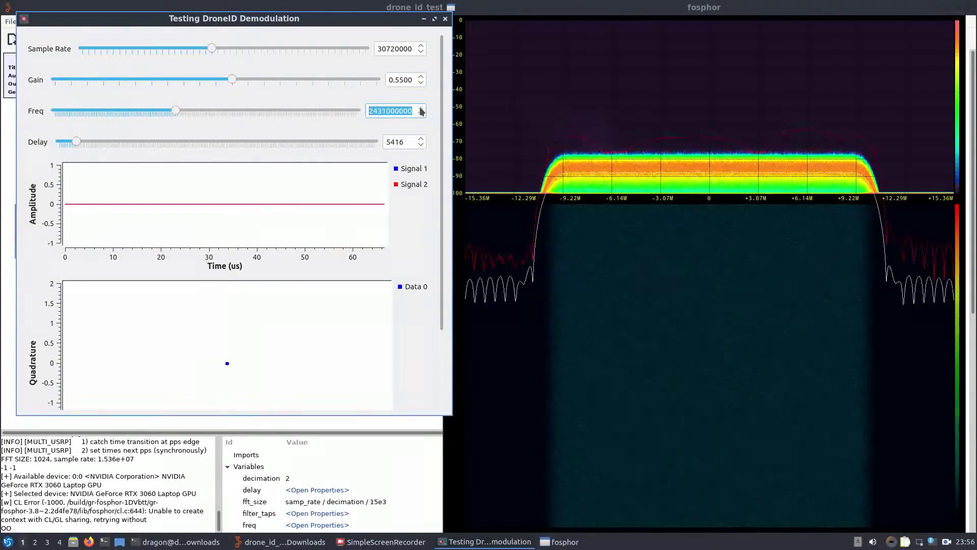
scroll(422, 111, "up", 1)
scroll(421, 111, "up", 3)
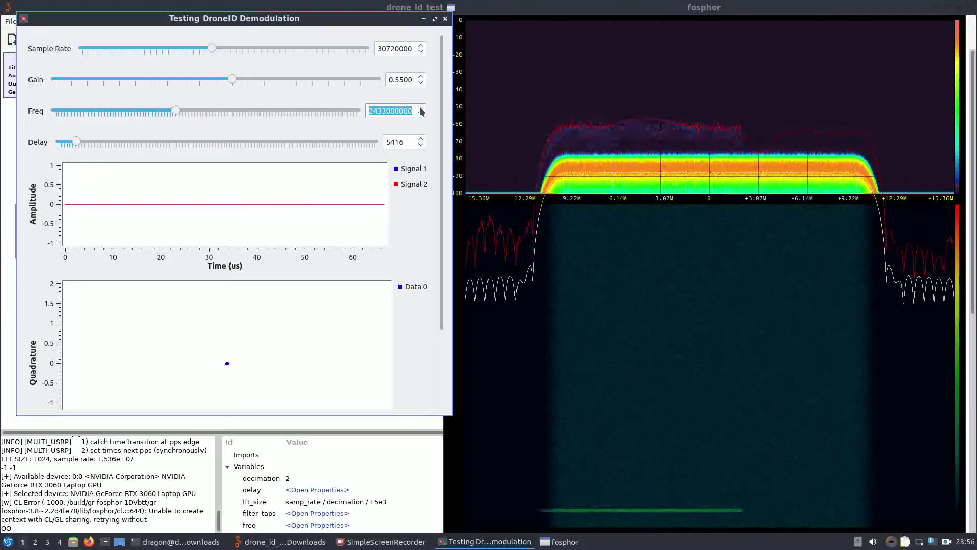
scroll(422, 111, "up", 4)
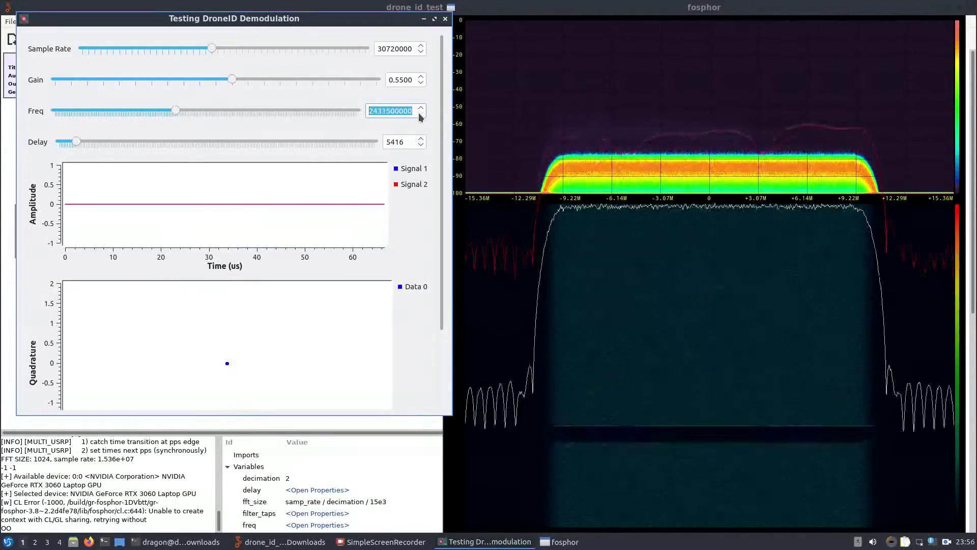
scroll(421, 111, "down", 1)
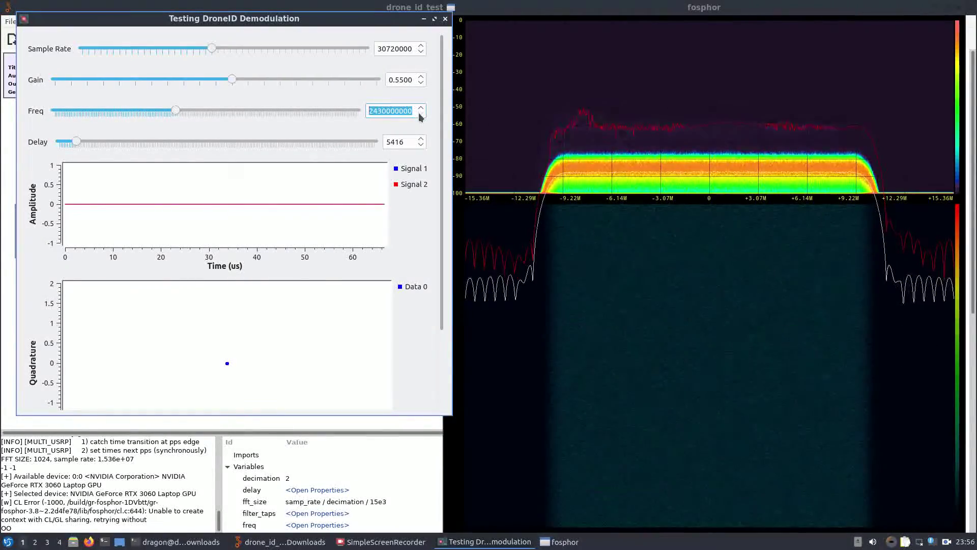
scroll(421, 112, "up", 1)
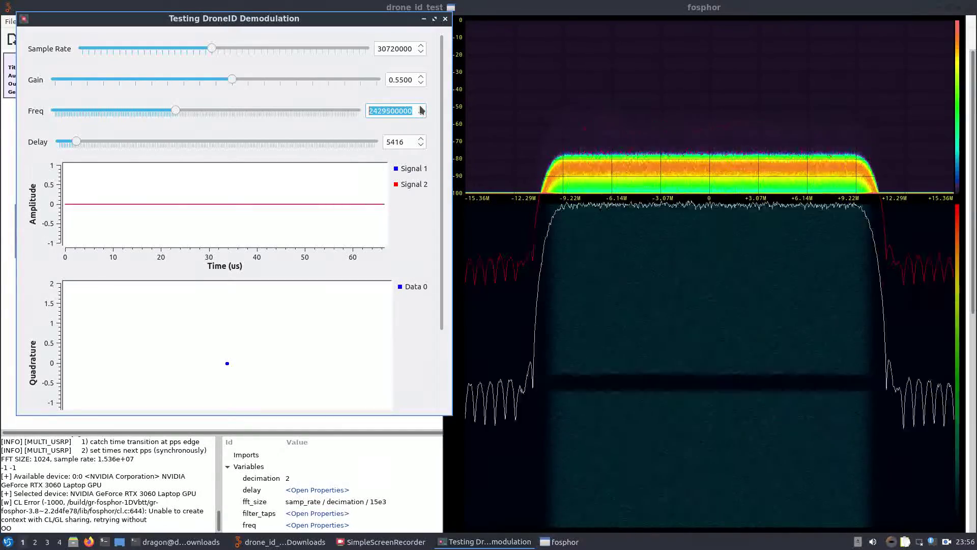
scroll(423, 79, "up", 2)
scroll(423, 79, "up", 1)
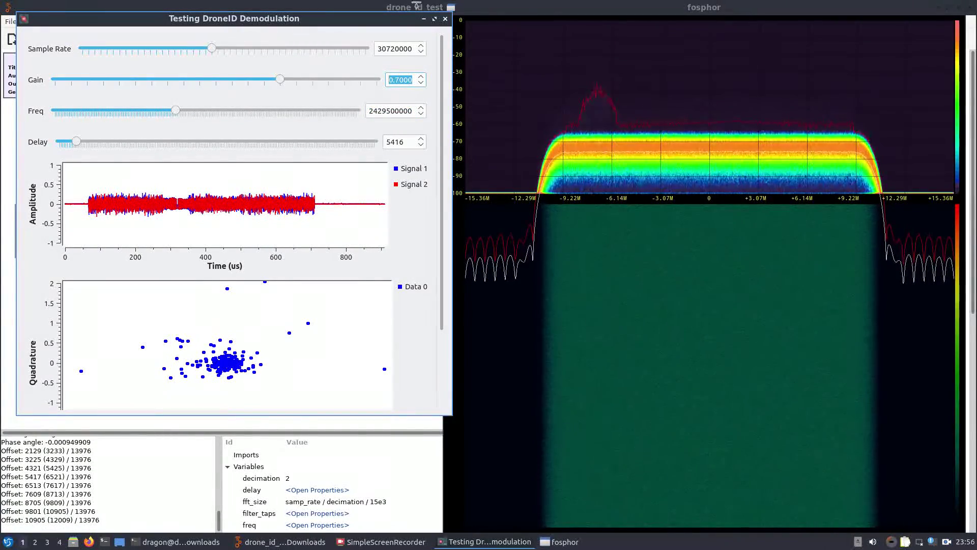
Stop the graph, inspect the File Sink properties without changes, and execute it again.
left_click(446, 19)
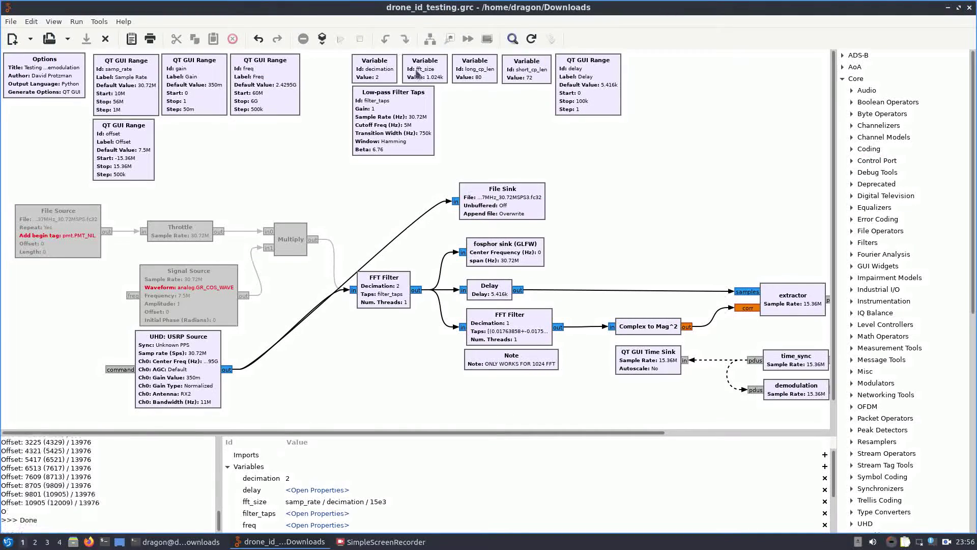
double_click(502, 197)
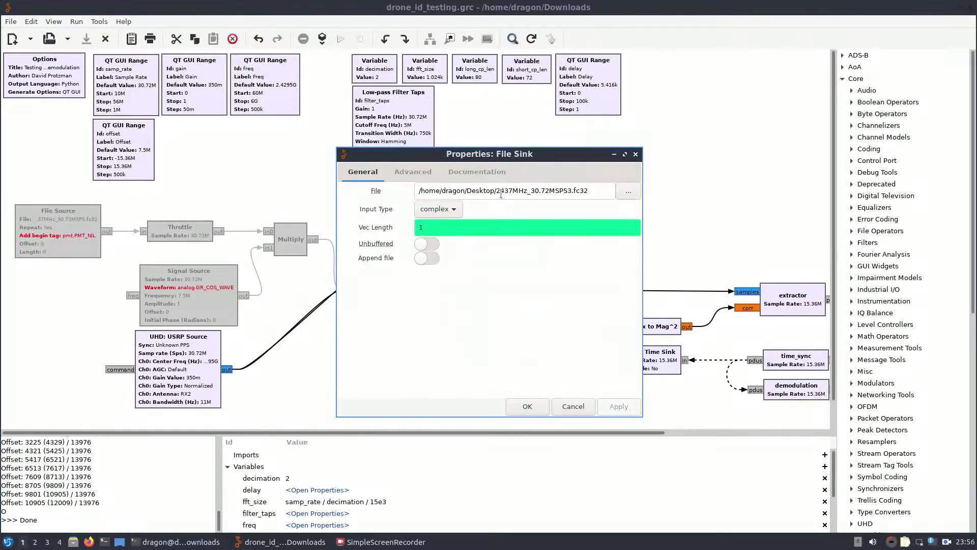
left_click(636, 155)
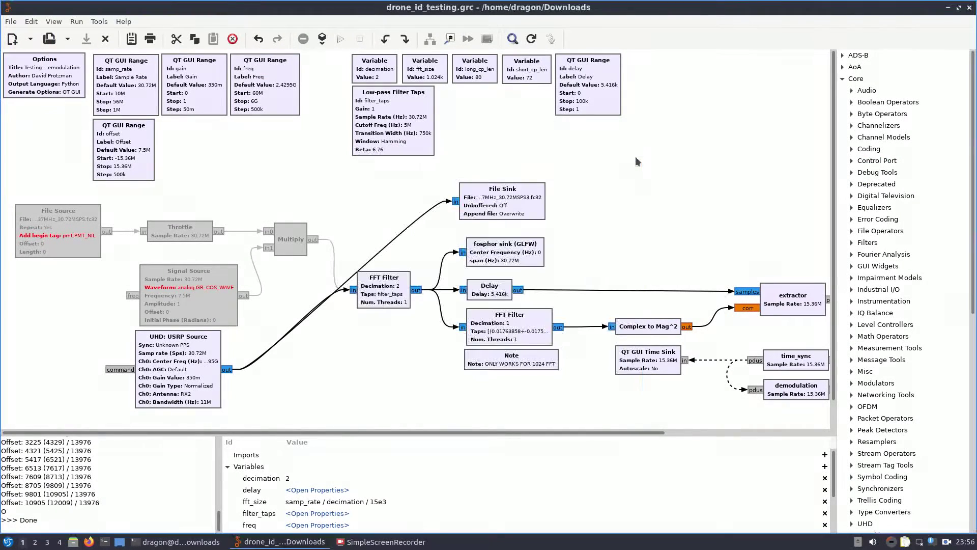
left_click(340, 41)
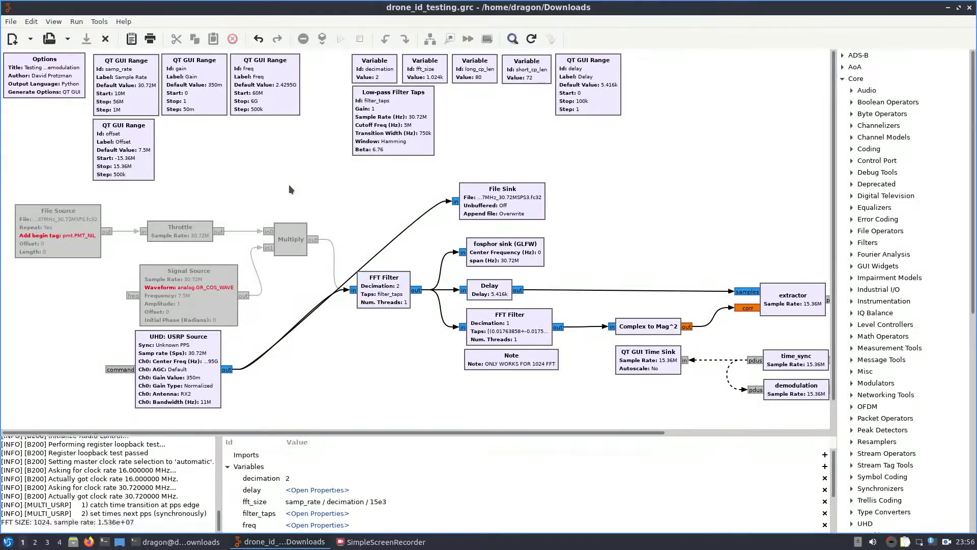
Move fosphor right, raise gain from 0.60 to 0.75 in 0.05 steps, then stop the graph.
left_click_drag(322, 11, 776, 11)
left_click(422, 77)
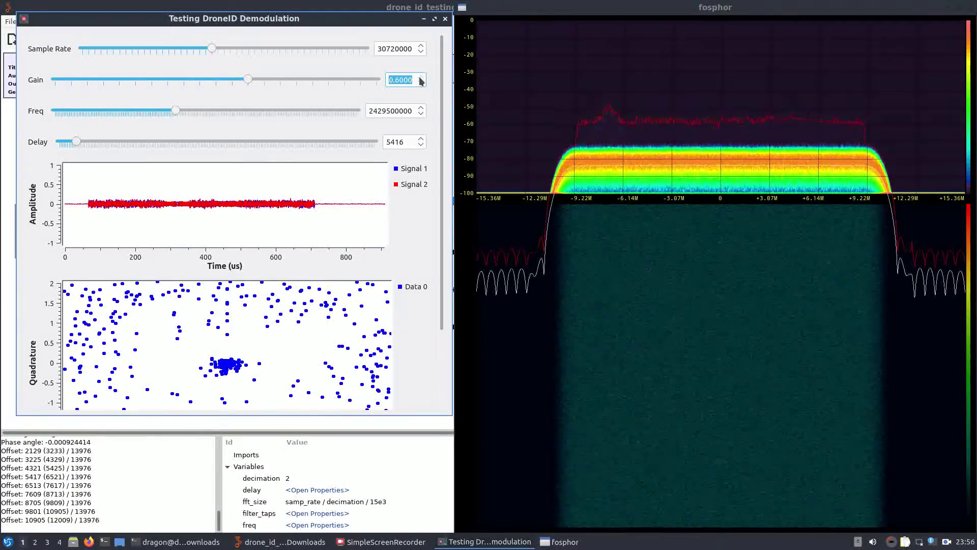
left_click(422, 77)
left_click(422, 77)
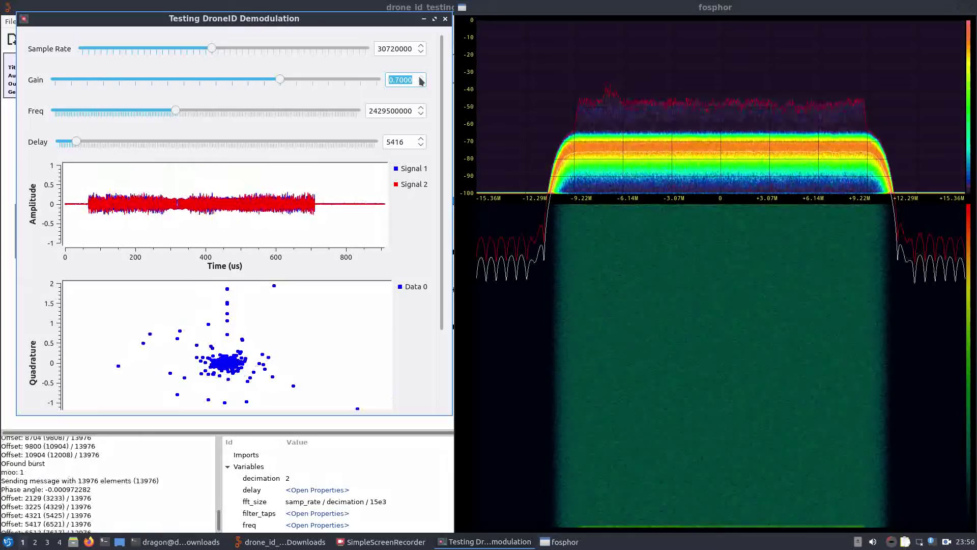
left_click(421, 78)
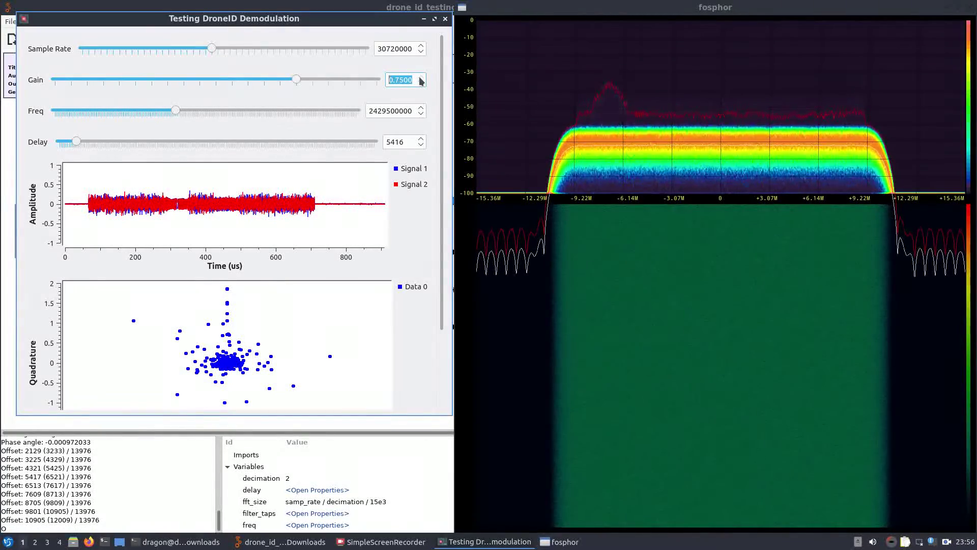
left_click(446, 20)
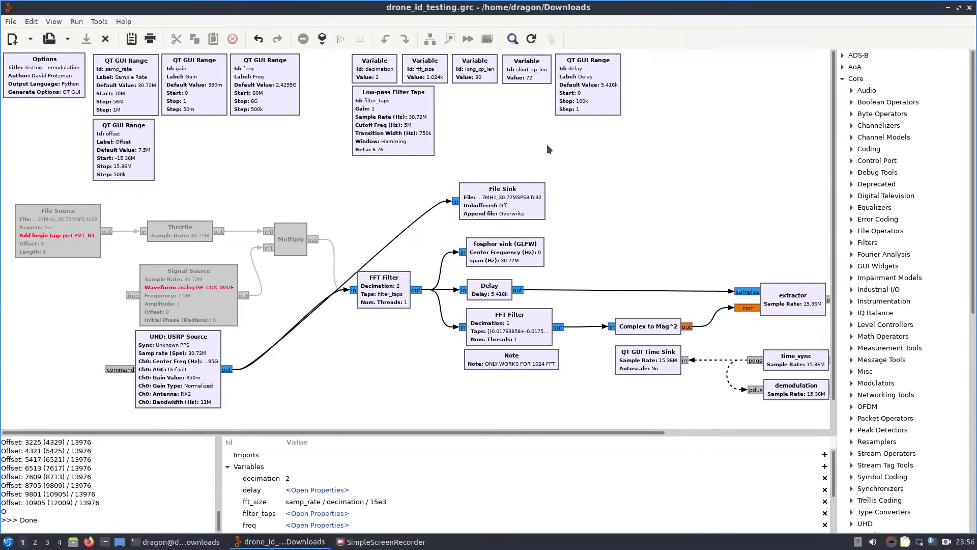
Raise the SimpleScreenRecorder window from the taskbar over the flow graph editor.
left_click(369, 541)
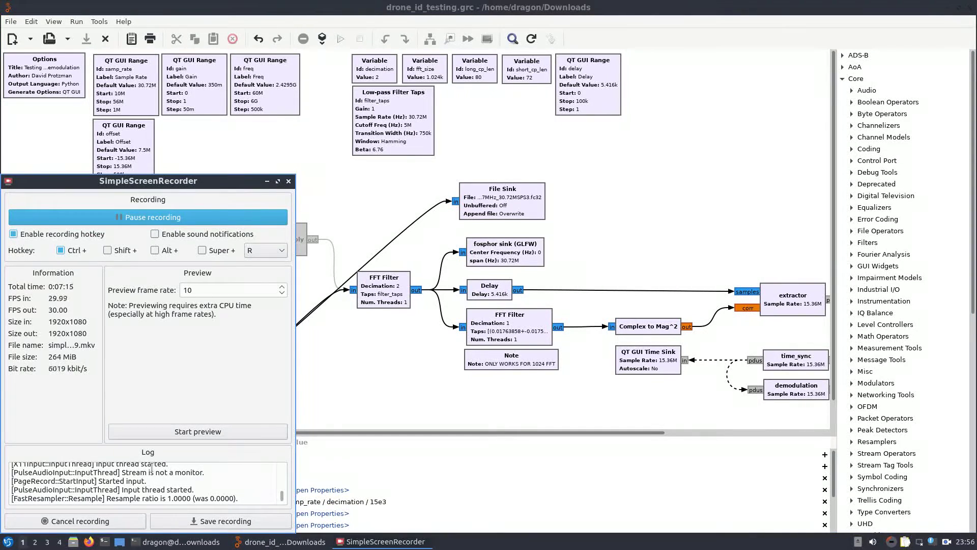